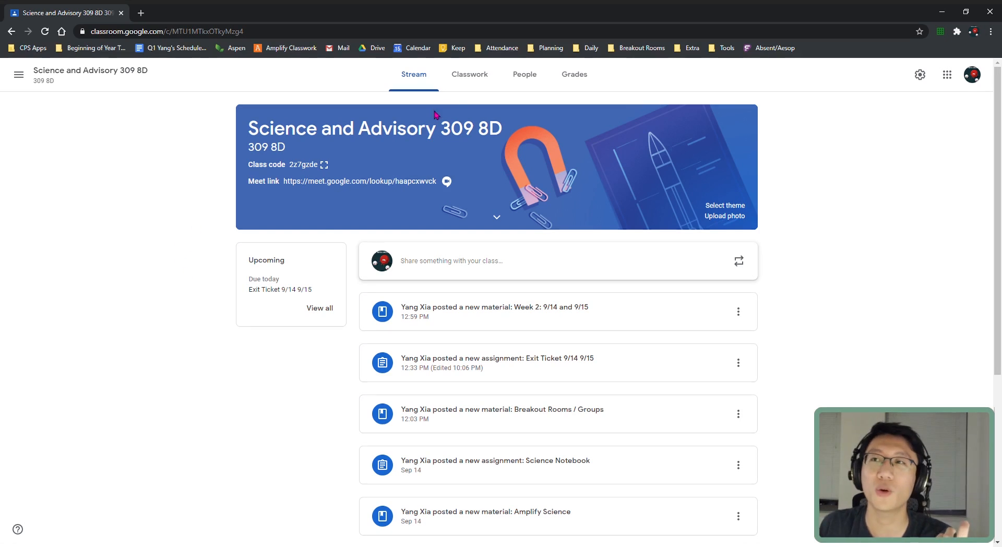
- Open the class's Google Calendar from its Classwork page and display the calendar by week
click(469, 76)
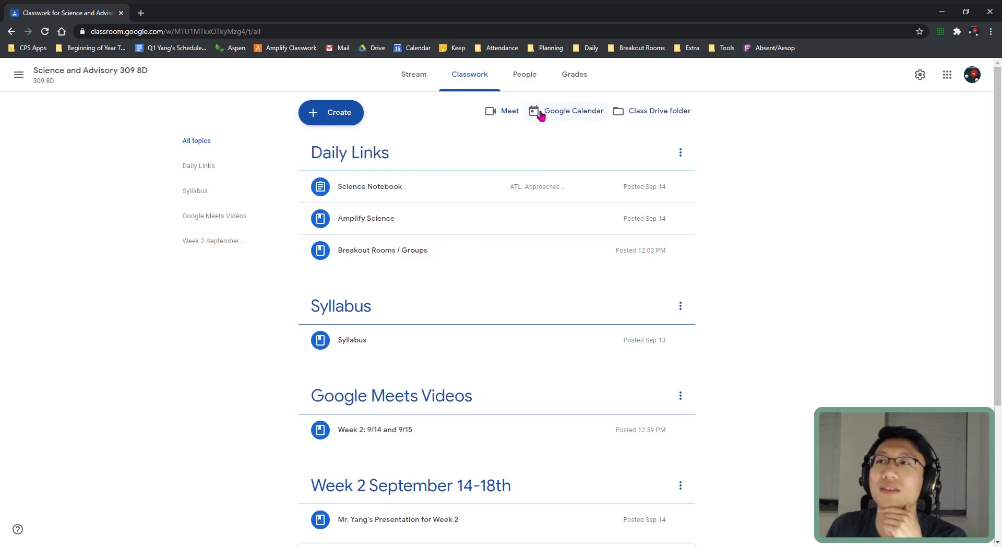
click(572, 111)
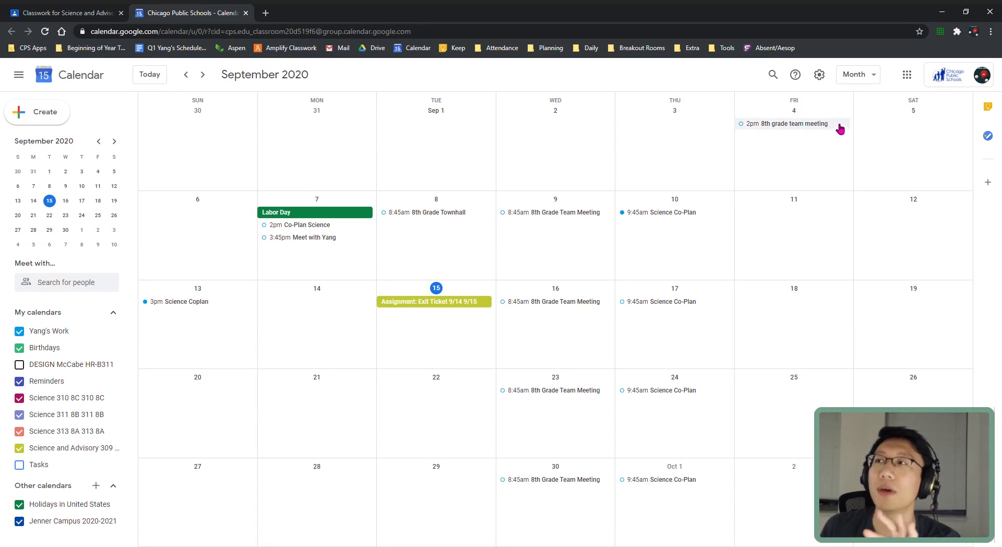
click(861, 77)
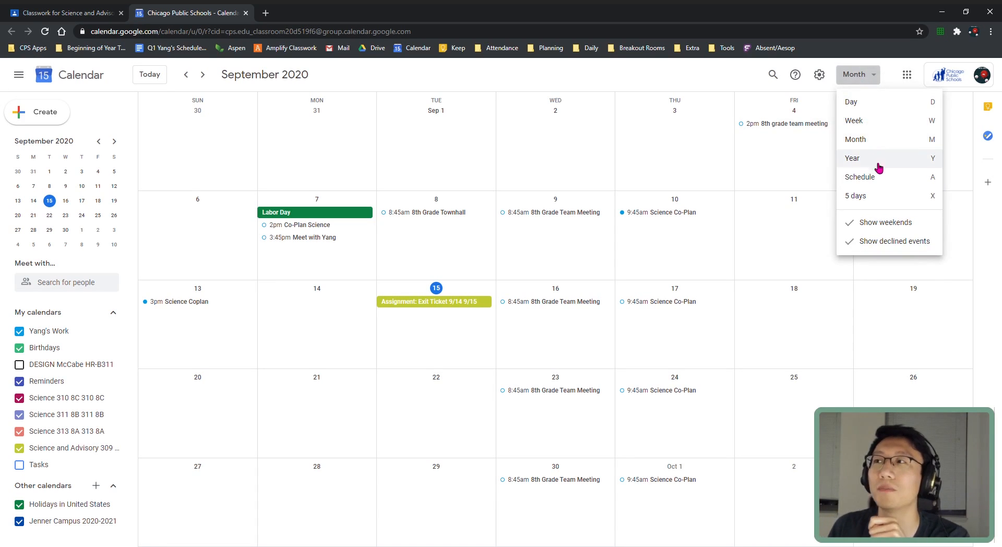
click(885, 126)
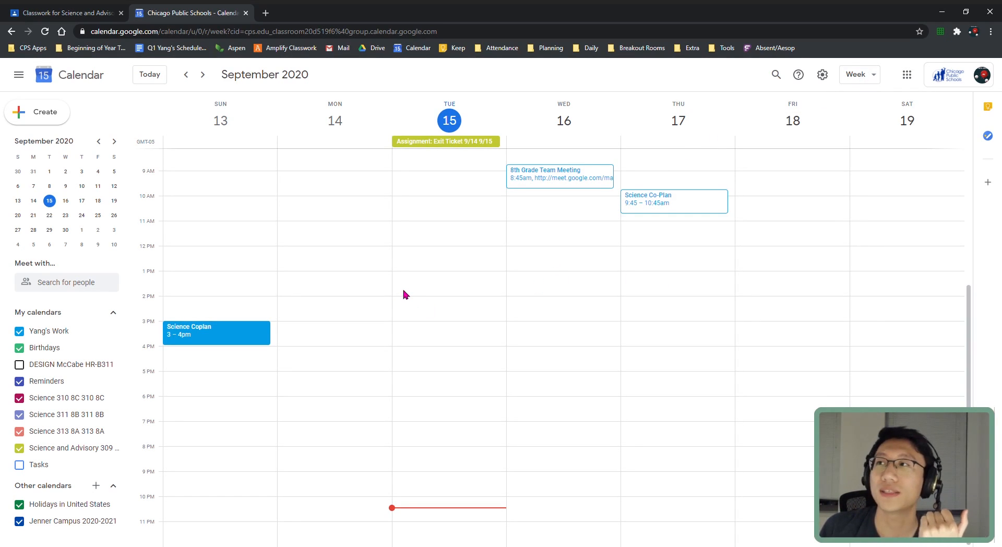
- Browse the weekly calendar four weeks ahead to the week of October 11–17, 2020
click(202, 74)
click(202, 74)
click(202, 75)
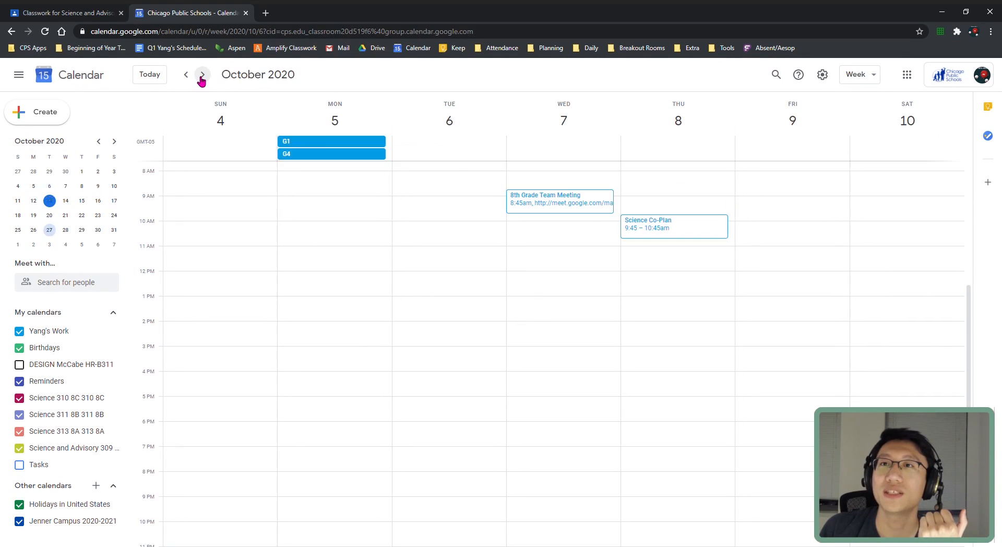
click(202, 74)
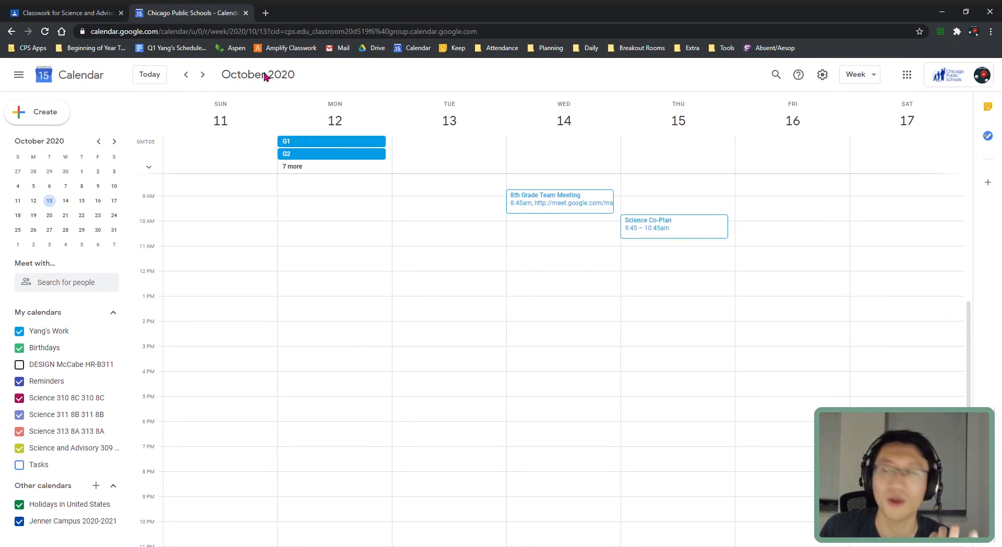
- Display the calendar by month and go forward to January 2021
click(861, 74)
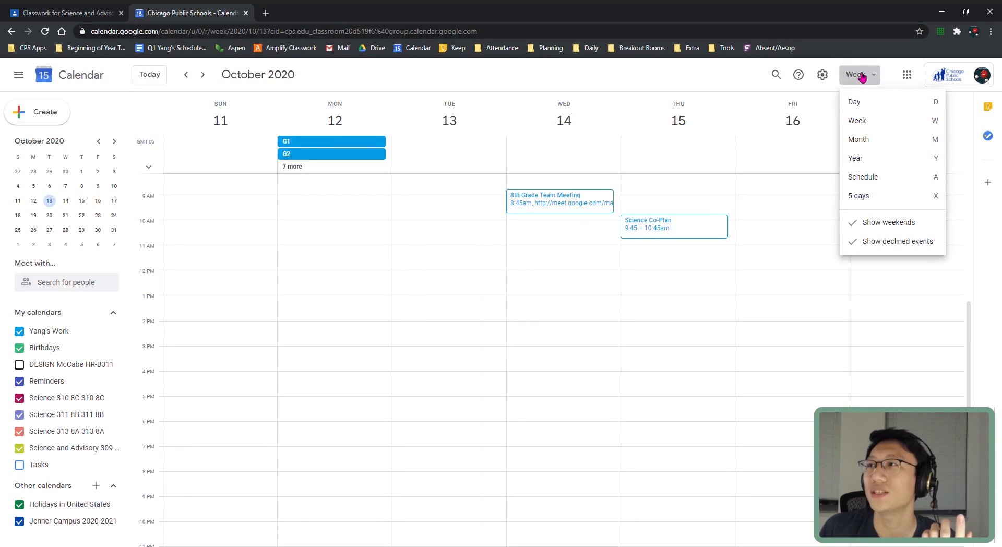
click(866, 142)
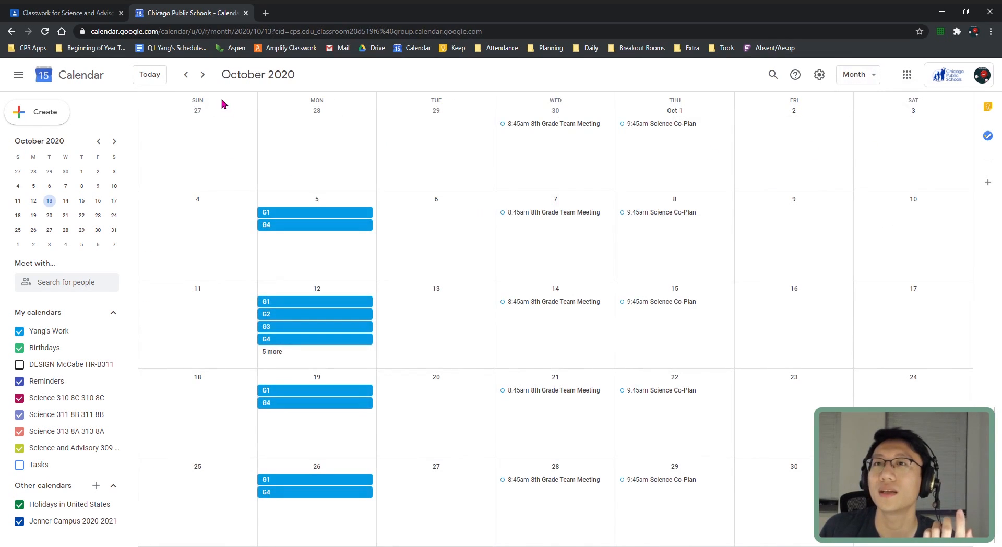
click(202, 75)
click(203, 76)
click(203, 76)
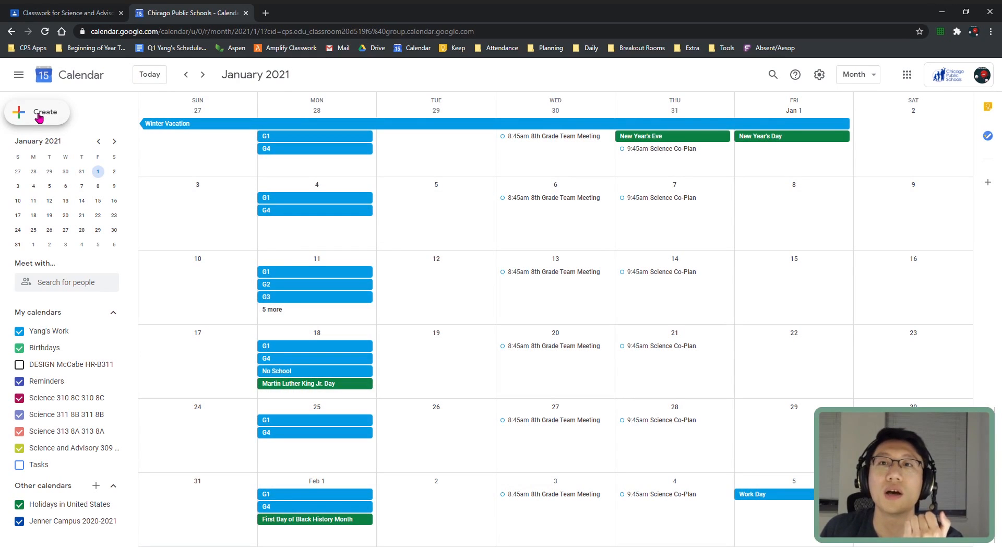
- Create an event on the teacher's birthday in January 2021 and title it as the teacher's birthday
click(198, 217)
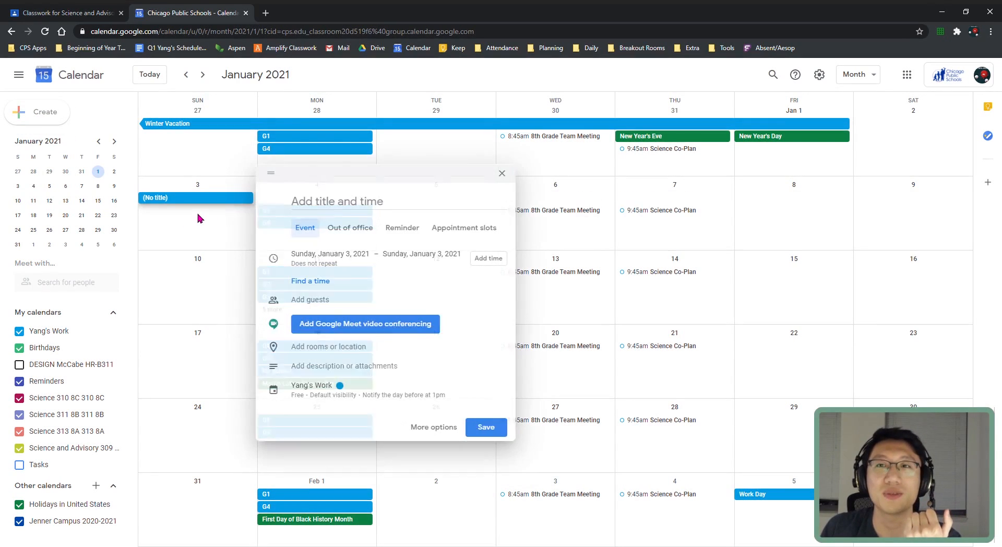
click(309, 229)
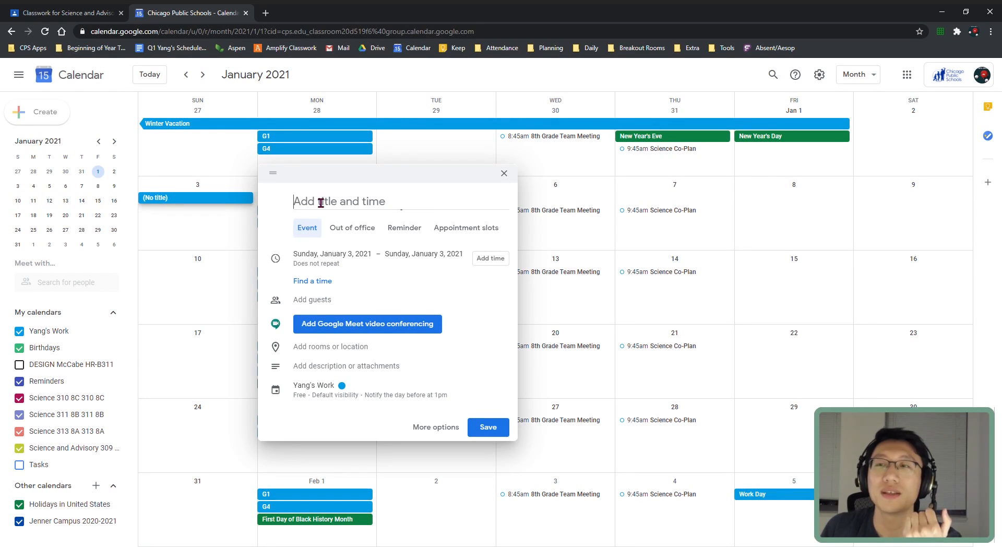
click(336, 204)
text(Mr. Y)
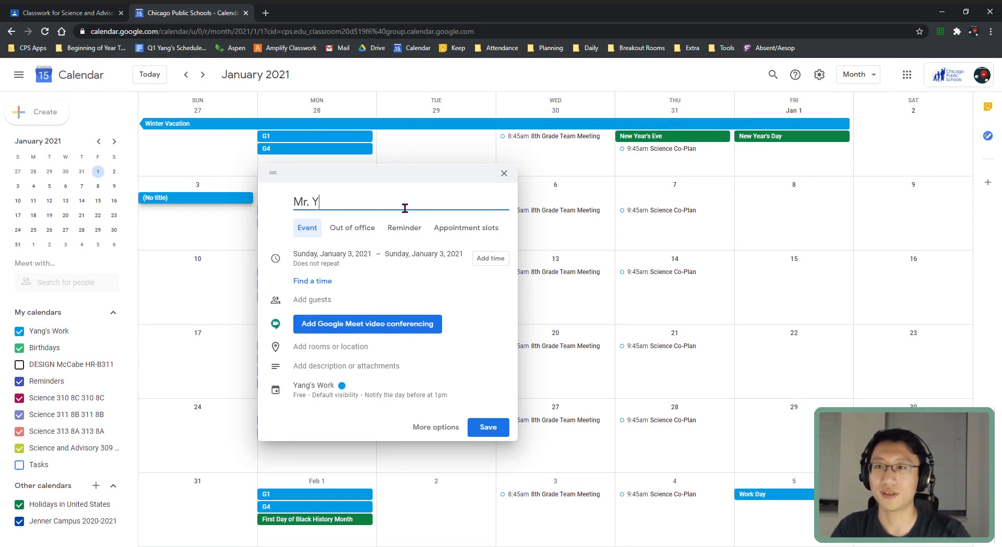
text(ang's Birthday)
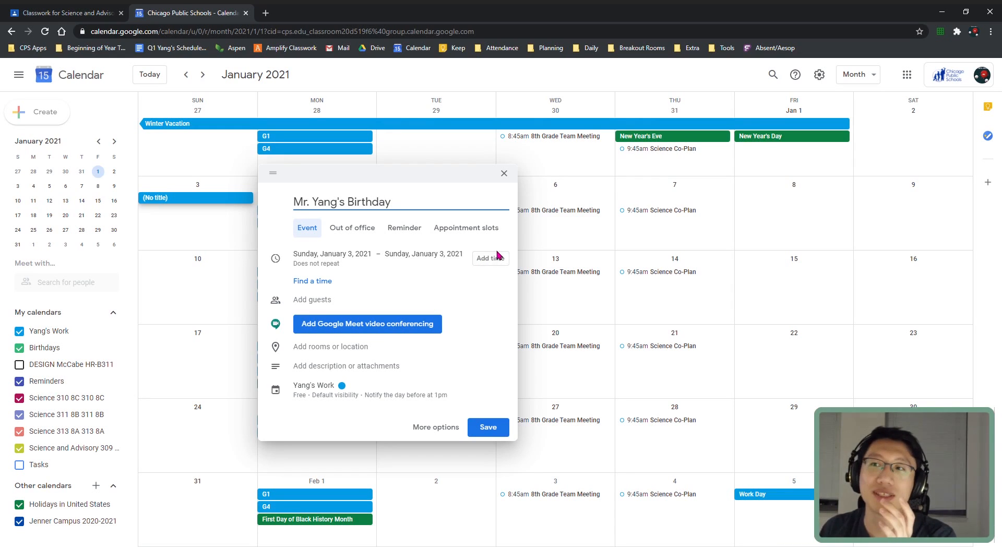
- Try a 1:00pm to 2:00pm time for the birthday event, and make it an all-day event again
click(484, 265)
click(400, 254)
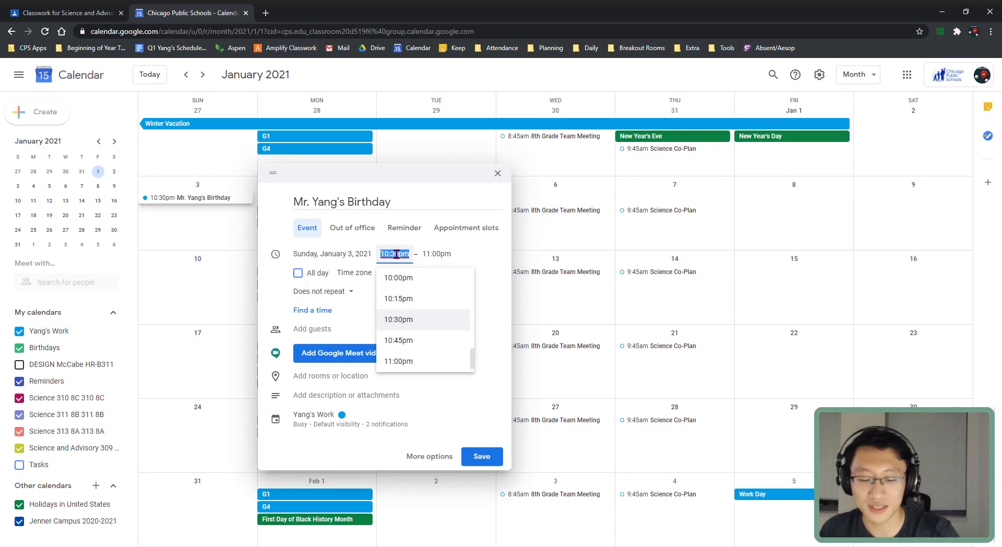
text(1)
click(435, 254)
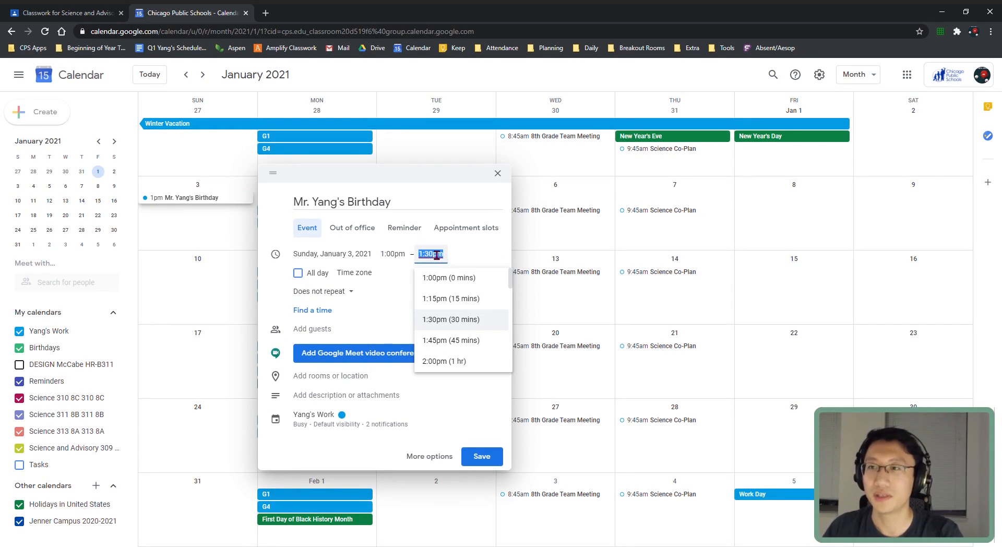
text(2pm)
click(480, 254)
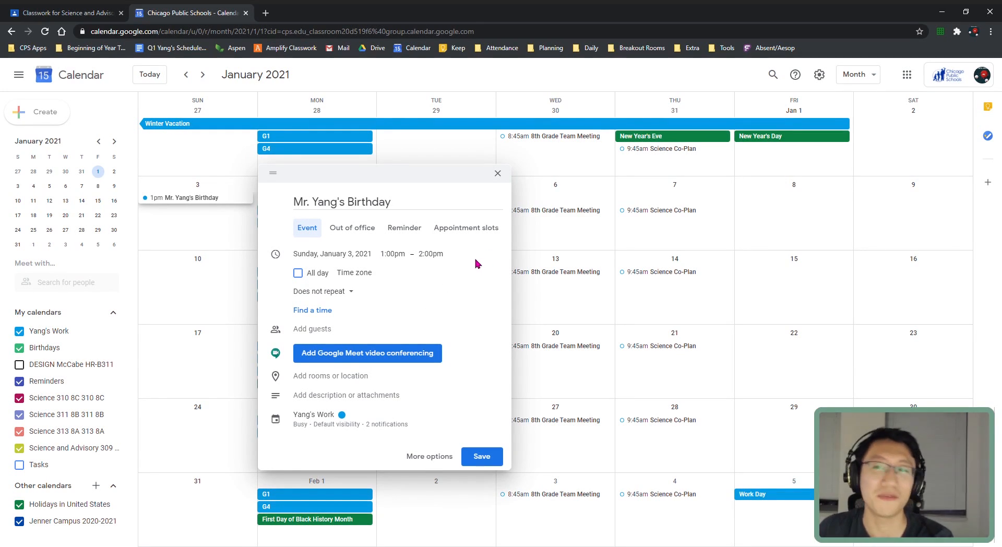
click(298, 273)
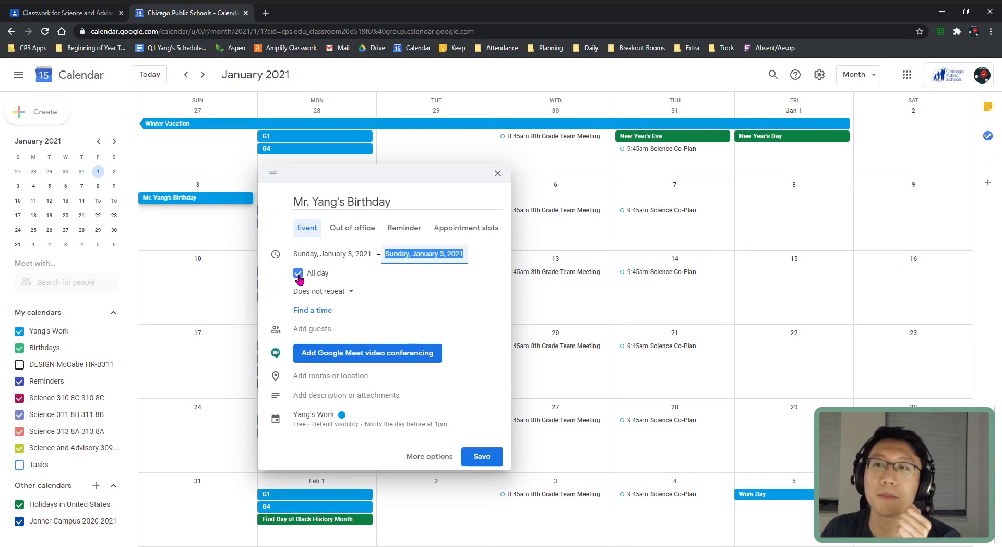
- Find a colleague by surname to add as a guest, and add Google Meet video conferencing to the birthday event
click(315, 336)
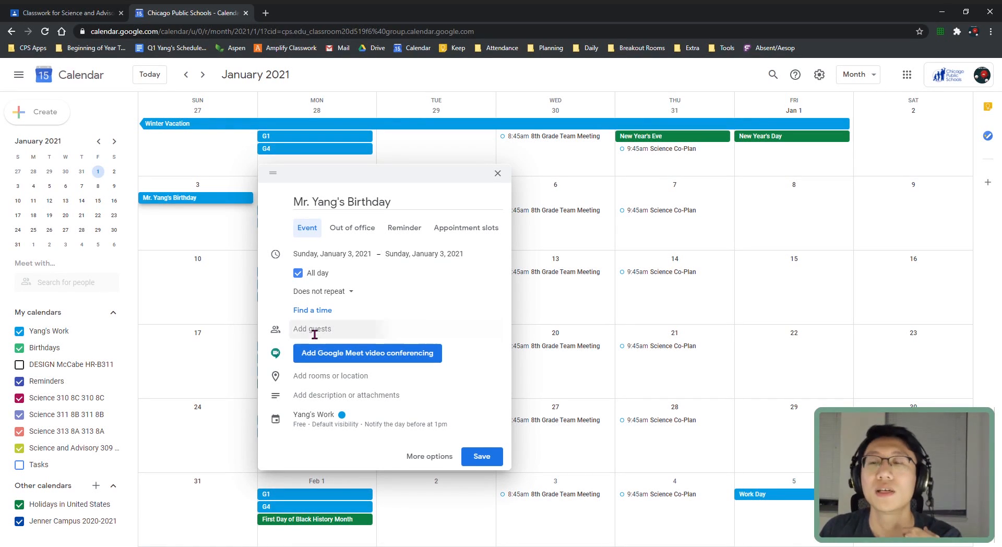
text(mccabe)
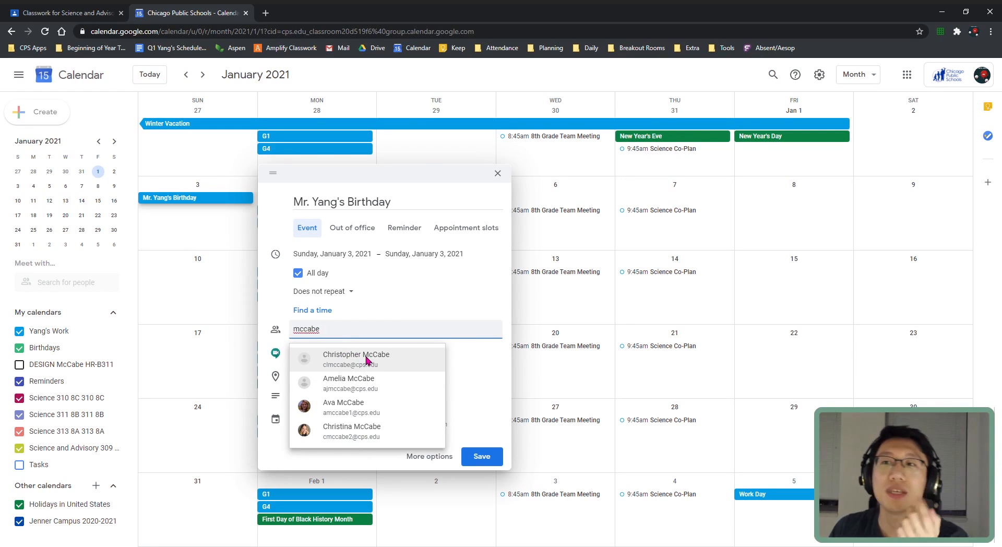
click(367, 359)
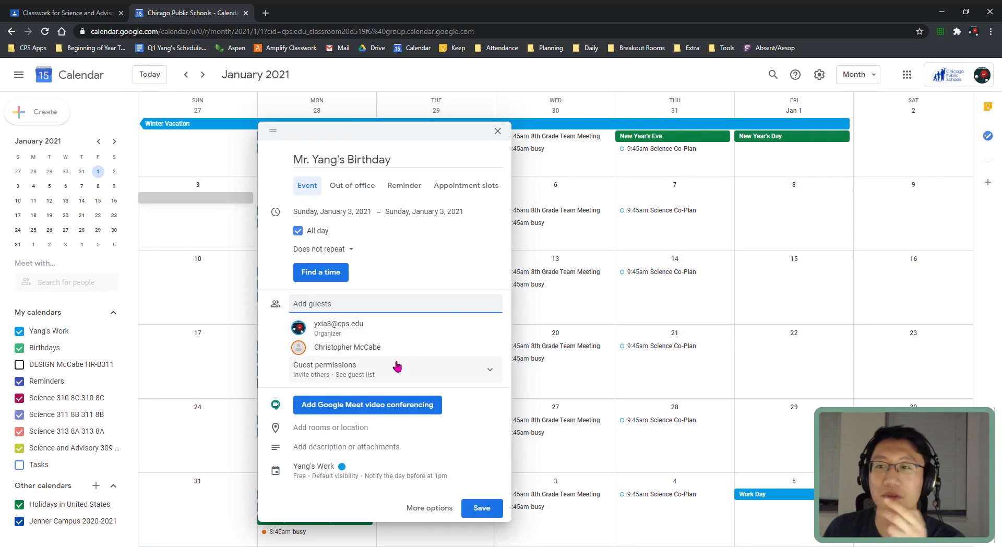
click(425, 408)
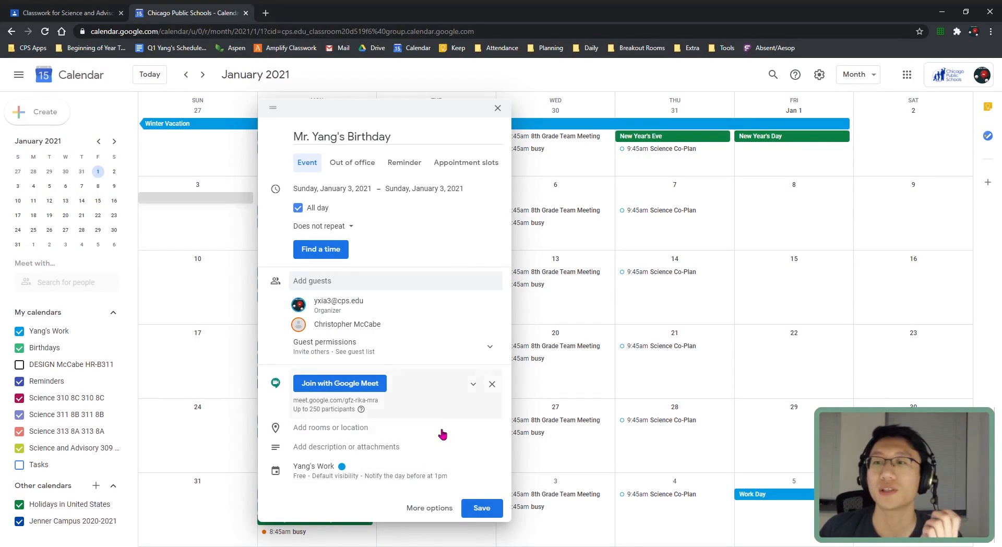
- Correct the garbled apostrophe in the event's title in its full details, and save it with invitation emails sent to the guests
click(426, 508)
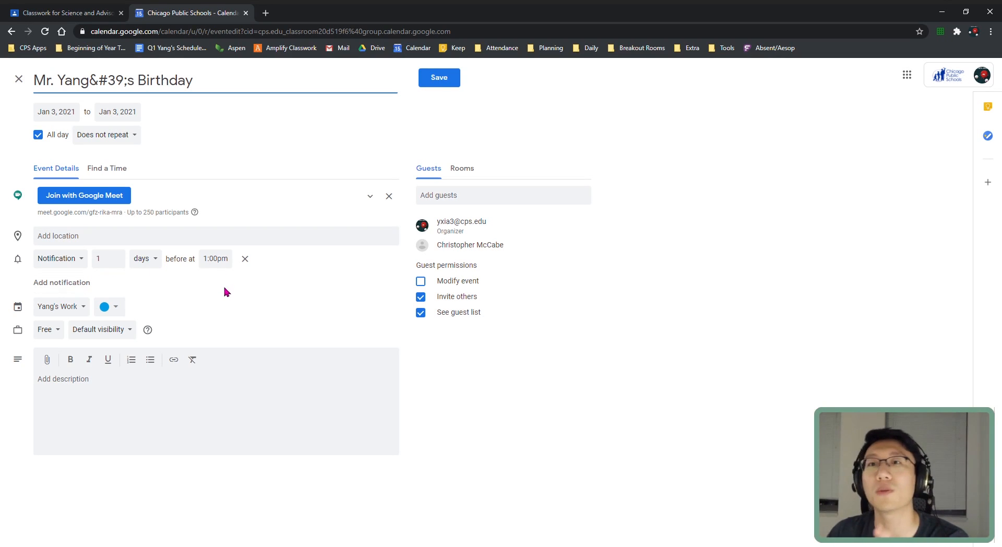
click(83, 33)
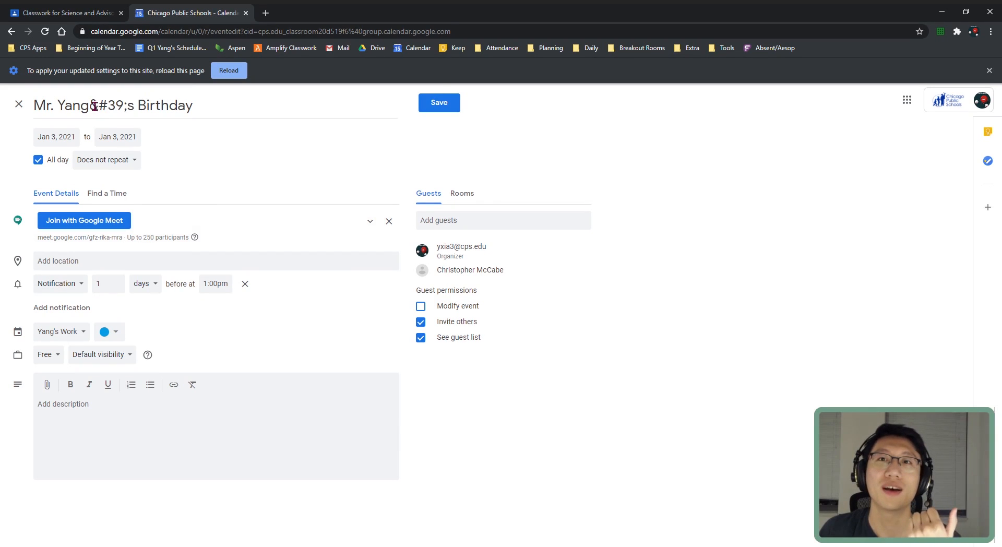
drag(90, 106, 129, 106)
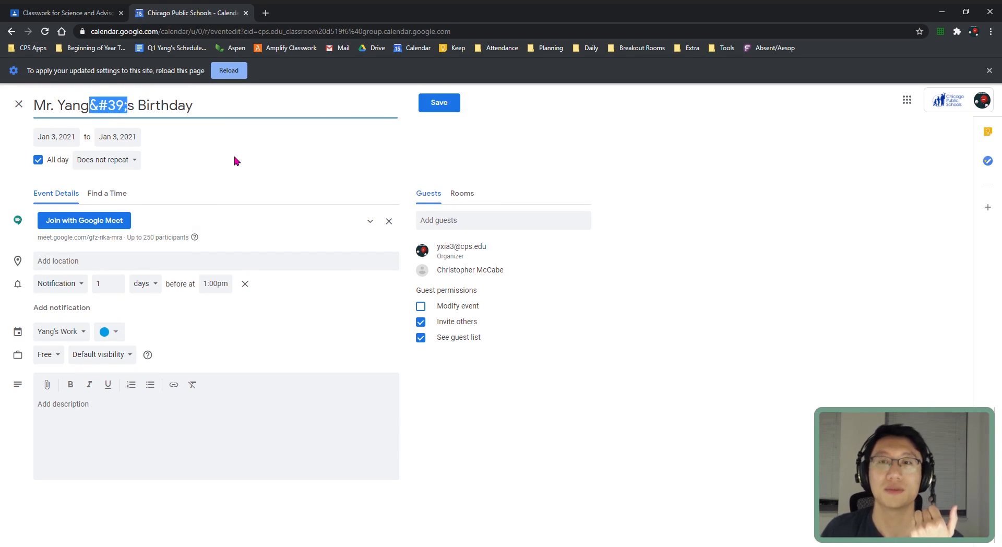
text(')
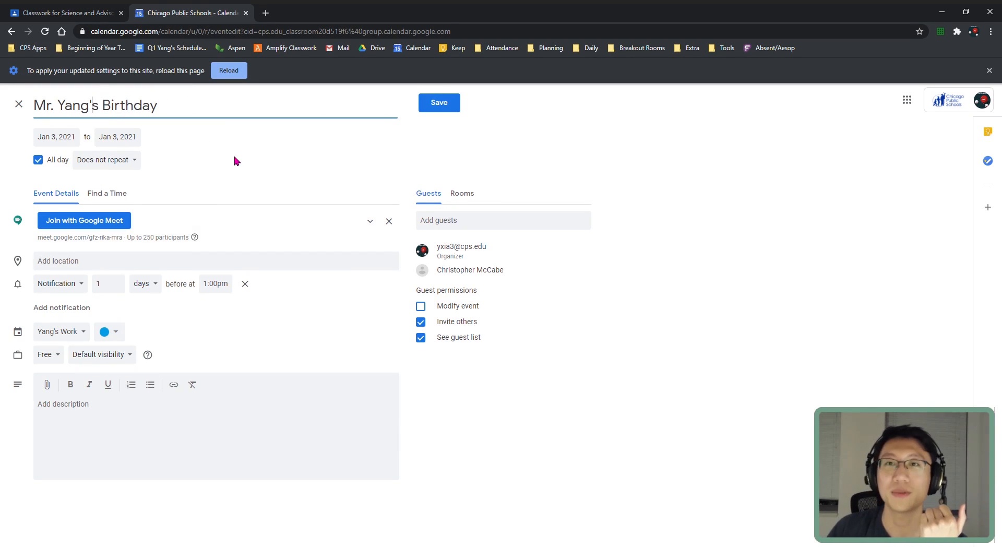
click(438, 102)
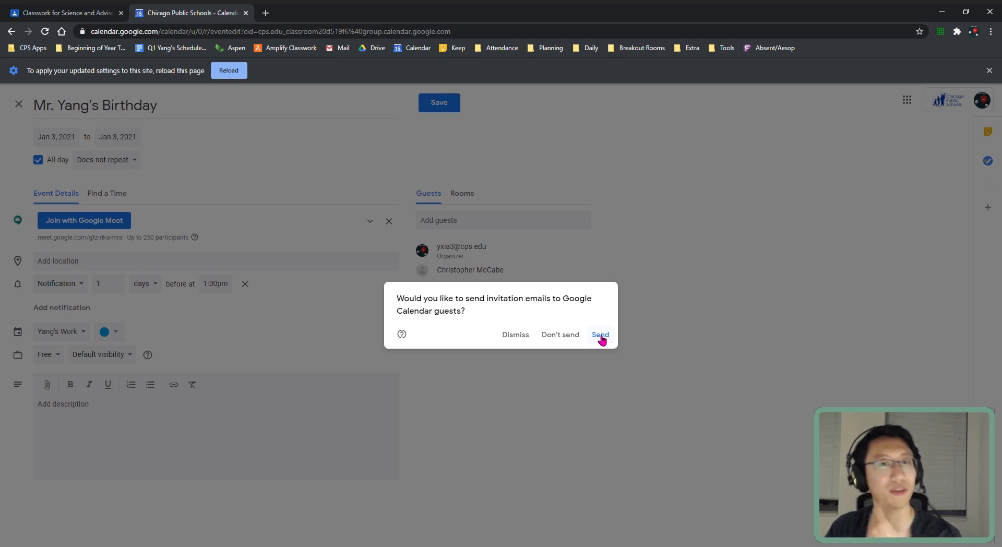
click(600, 335)
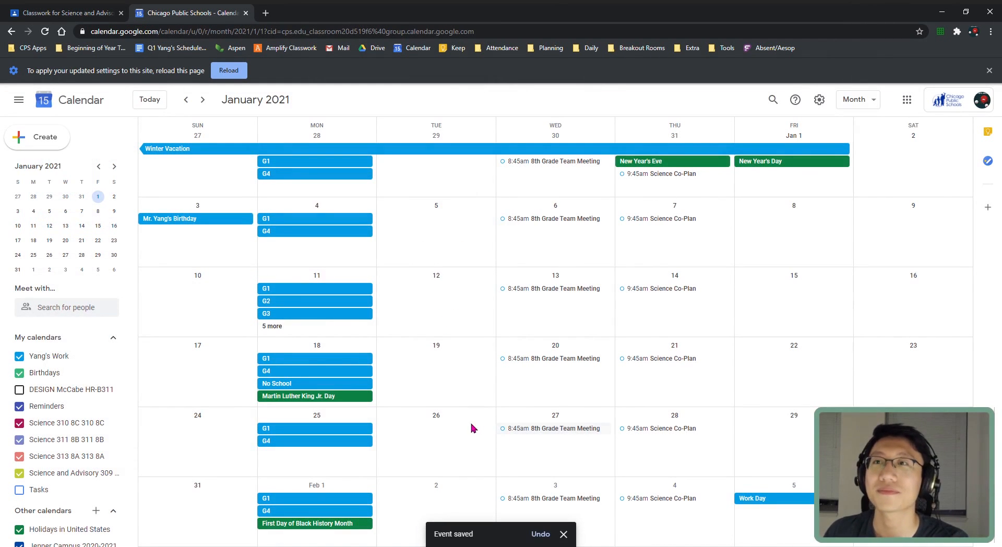
- Return to the current month and start a reminder on September 15 titled "Take out recycling"
click(151, 102)
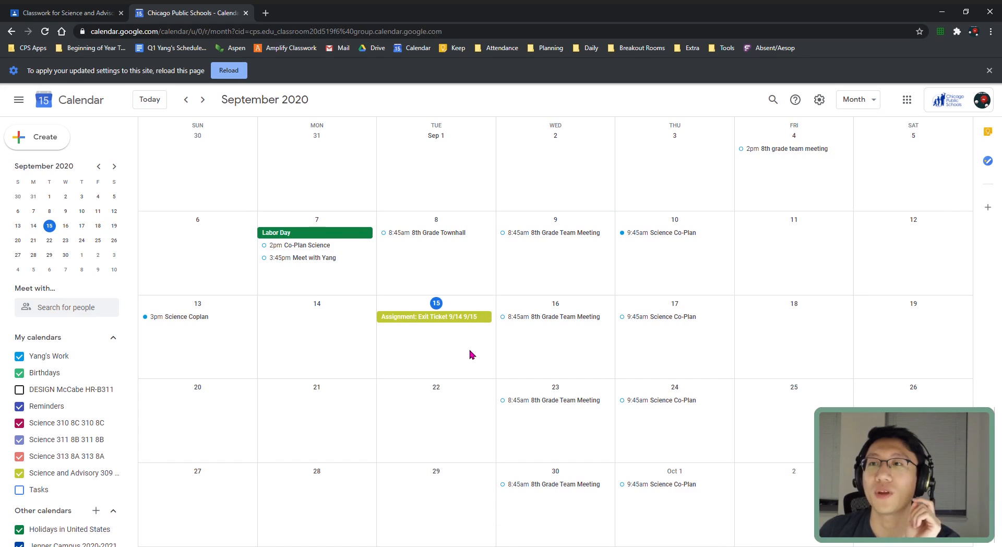
click(469, 350)
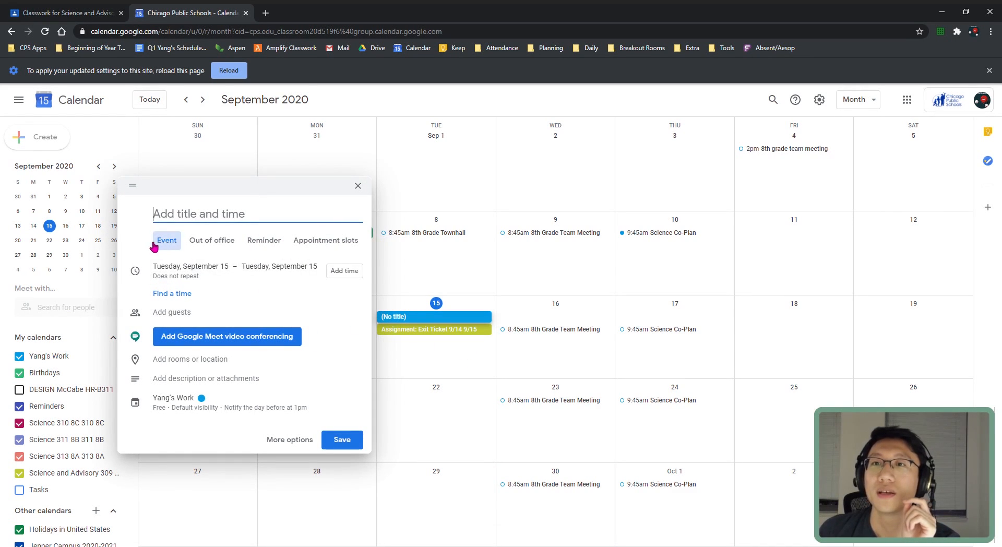
click(267, 244)
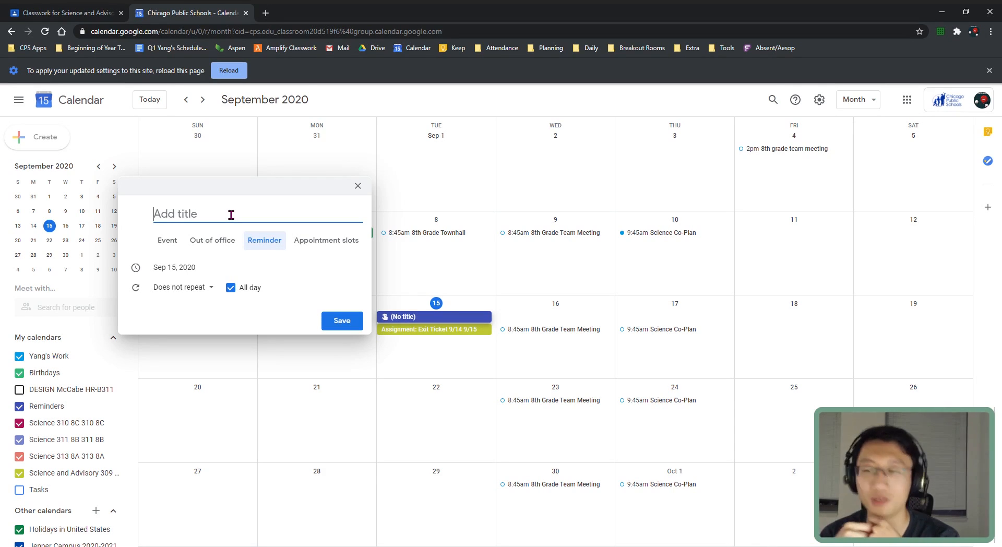
text(Take our re)
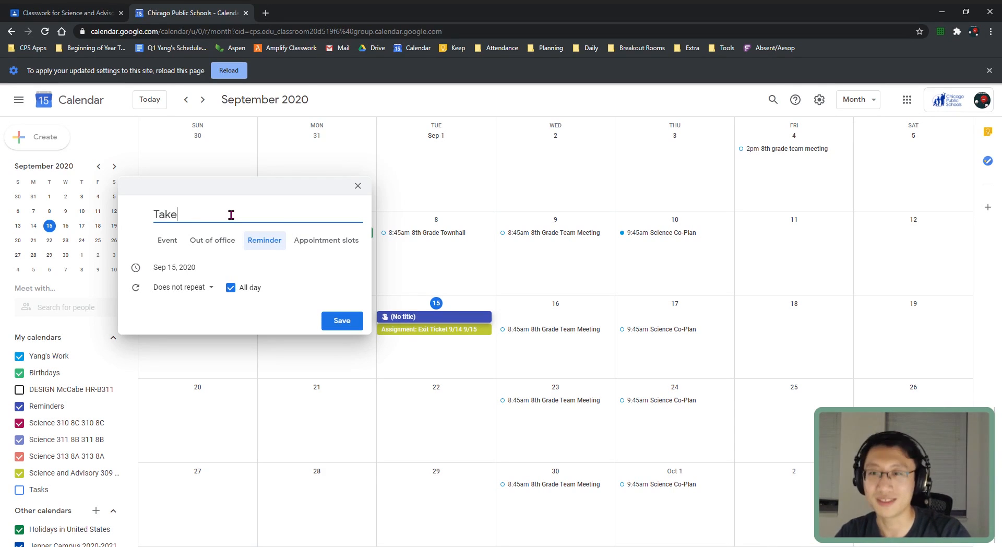
key(BackSpace)
key(BackSpace)
key(BackSpace)
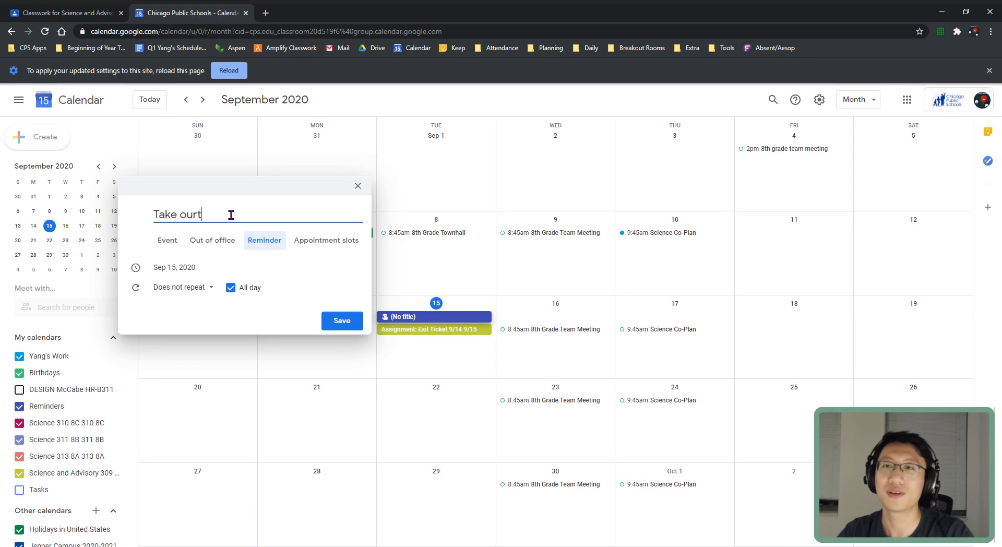
text(t recyu)
key(BackSpace)
text(cling)
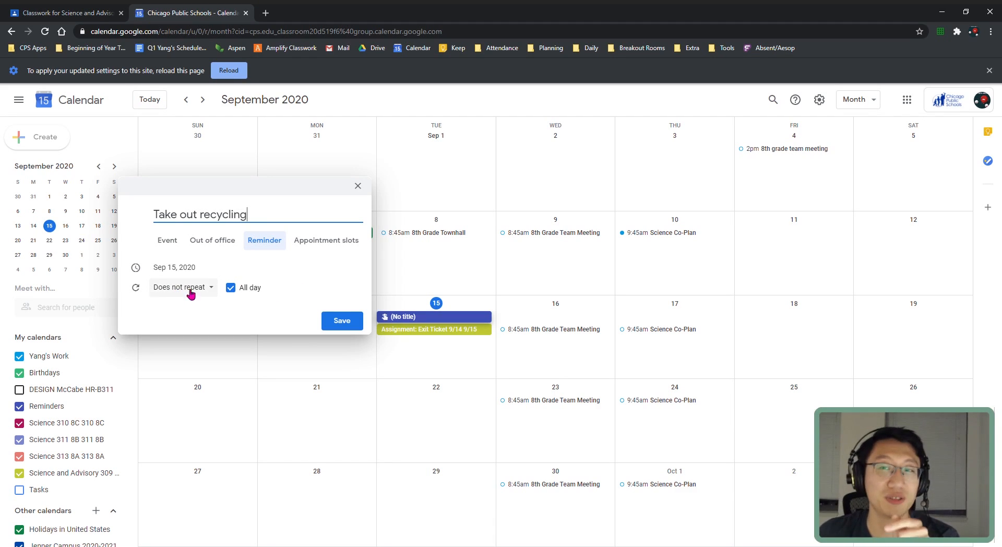
- Turn off the all-day option for the recycling reminder and set its date to Sep 16, 2020
click(231, 288)
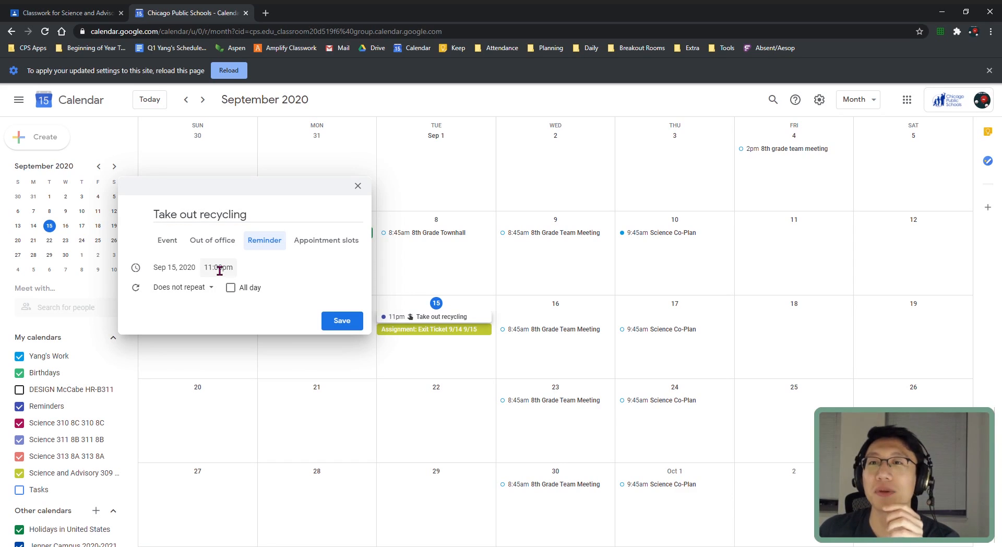
click(183, 268)
click(221, 352)
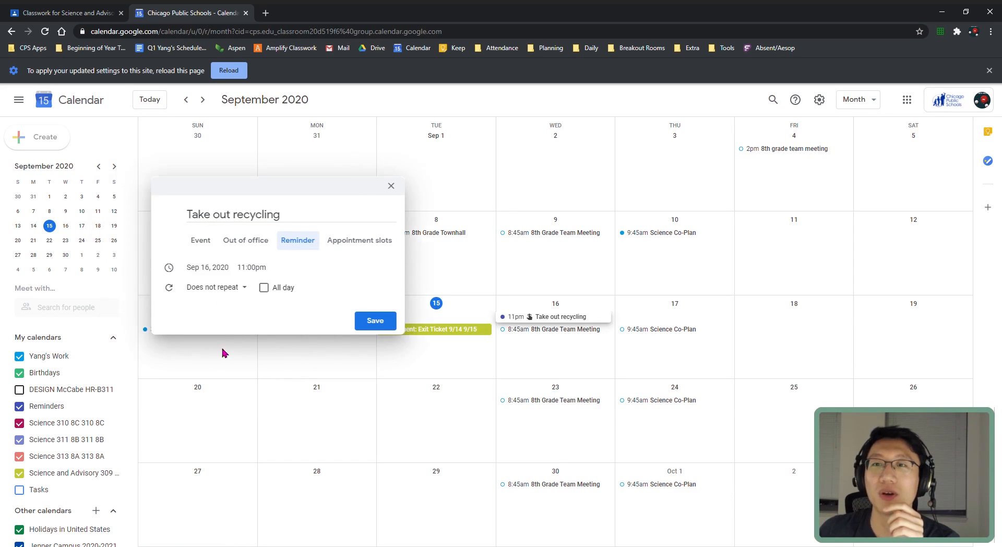
- Set the recycling reminder's time to 4:00pm and save it
click(336, 268)
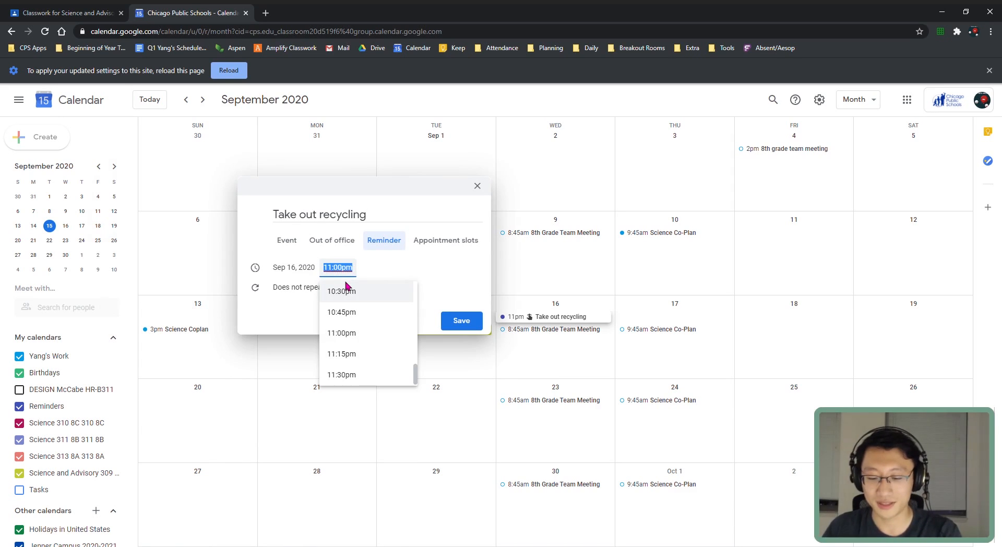
text(4pm)
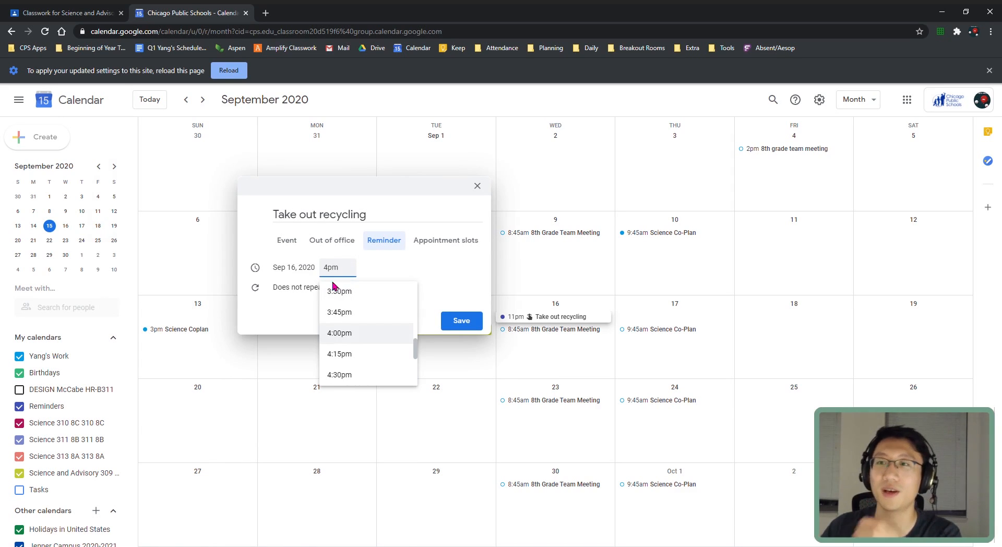
click(361, 336)
click(430, 273)
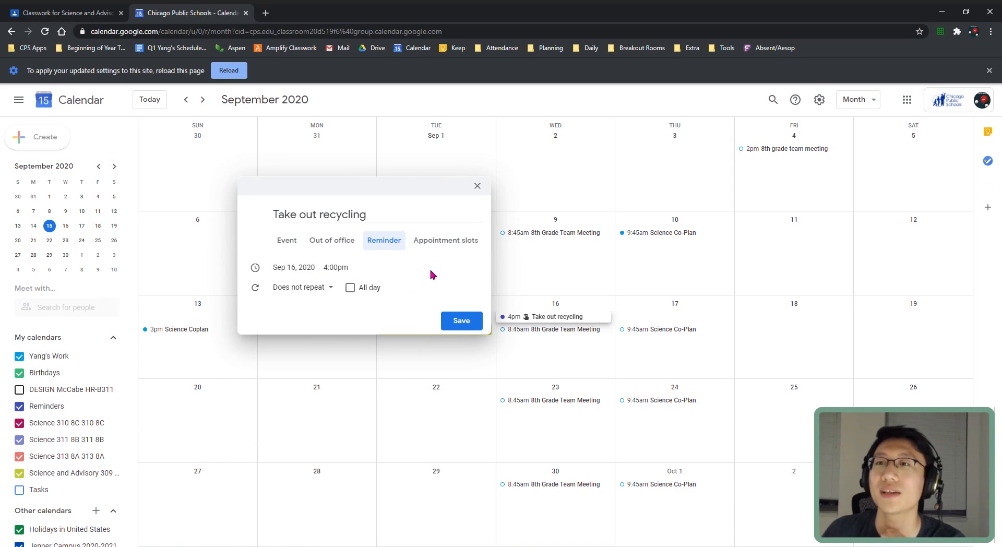
click(461, 321)
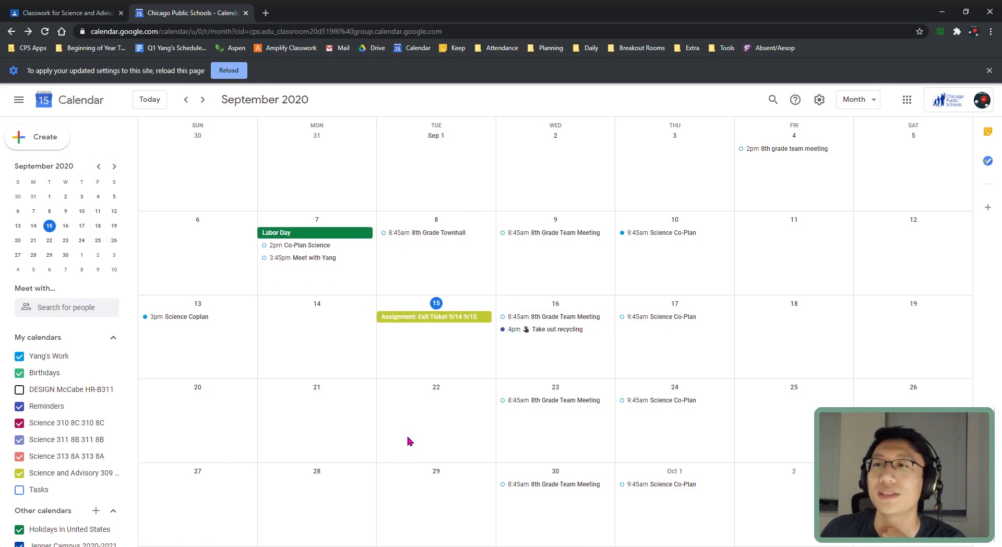
- Review the details of the "Take out recycling" reminder on September 16 and mark it as done
click(553, 331)
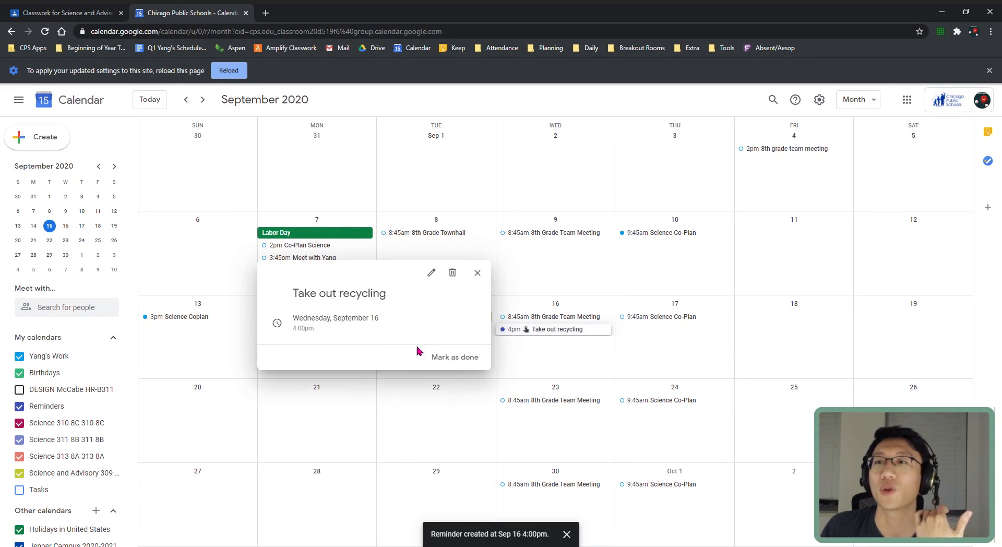
click(478, 277)
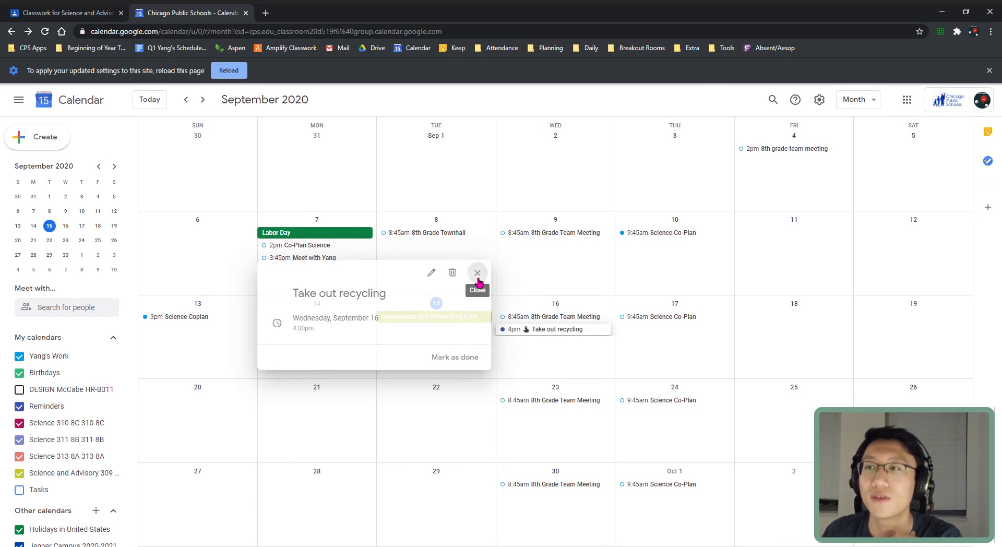
click(540, 329)
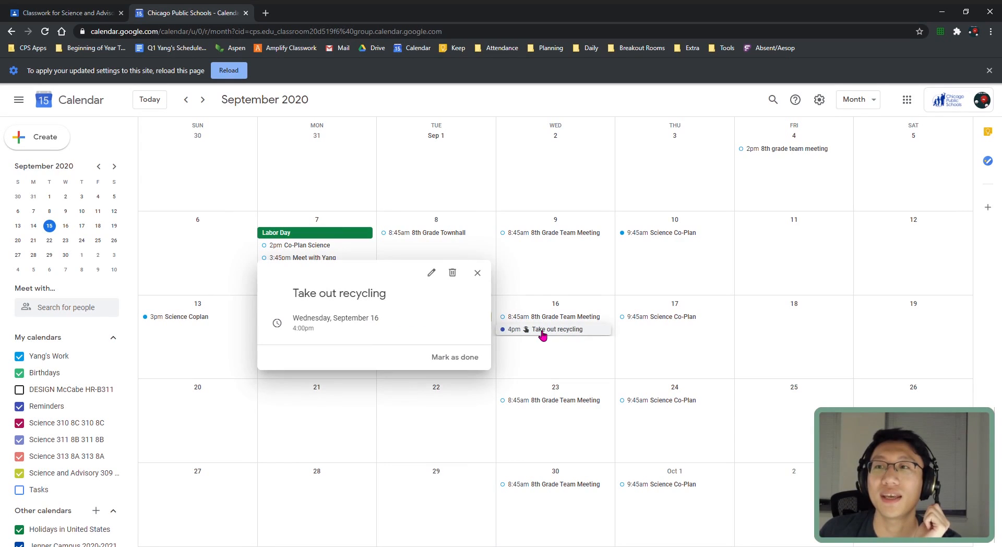
click(452, 359)
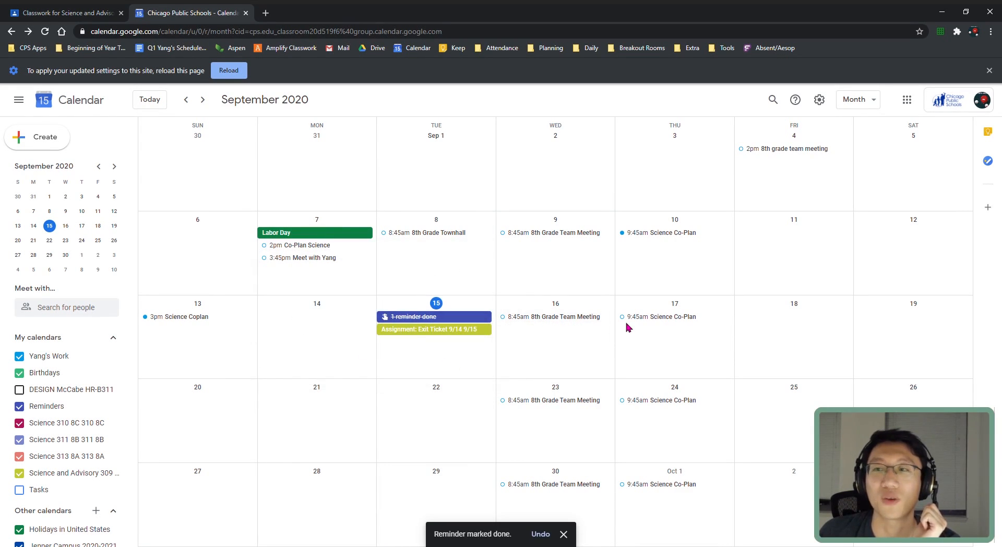
- Restore the completed "Take out recycling" reminder from September 15 to active and move it to September 16
click(395, 317)
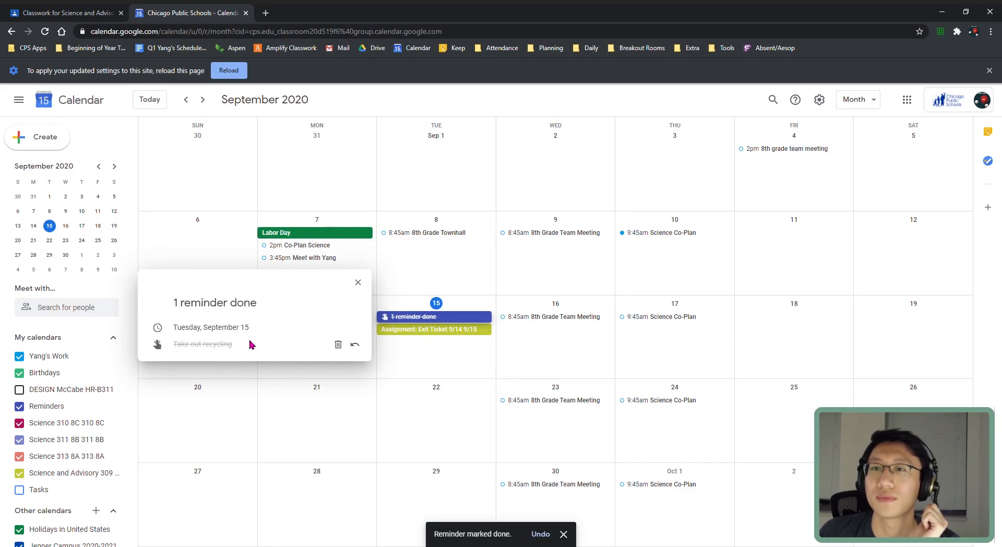
click(352, 347)
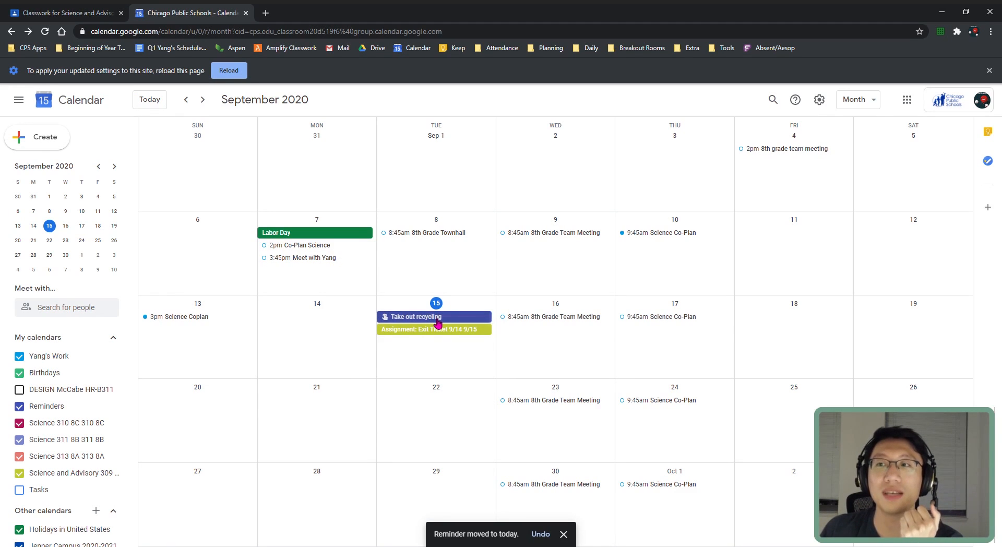
drag(441, 322, 542, 337)
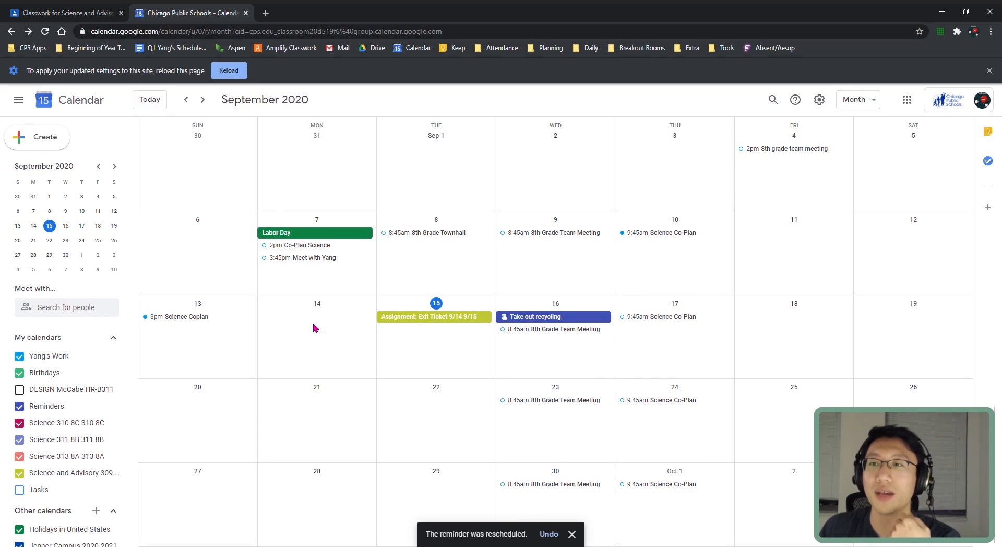
- Create an all-day, non-repeating reminder titled "Do this" dated Sep 14, 2020, and save it
click(327, 347)
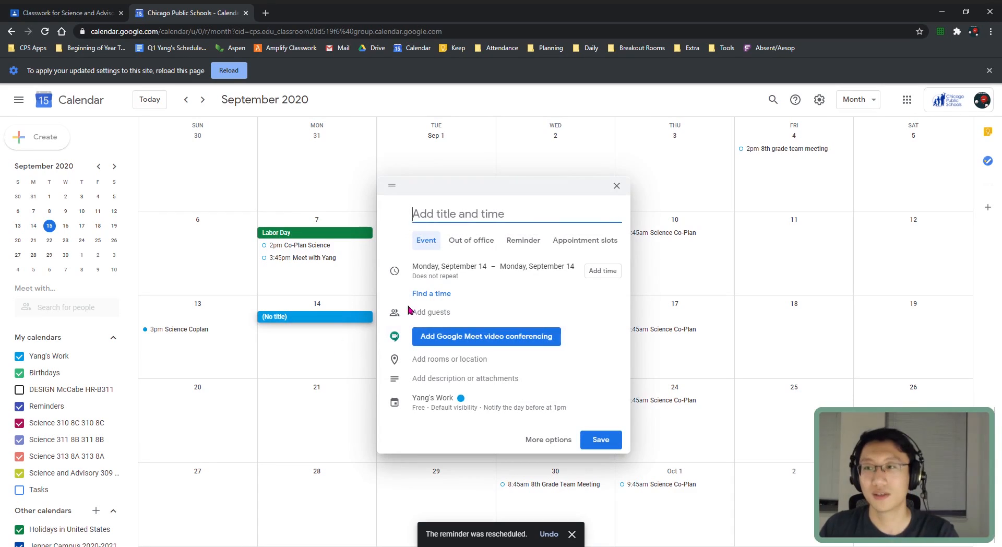
click(536, 245)
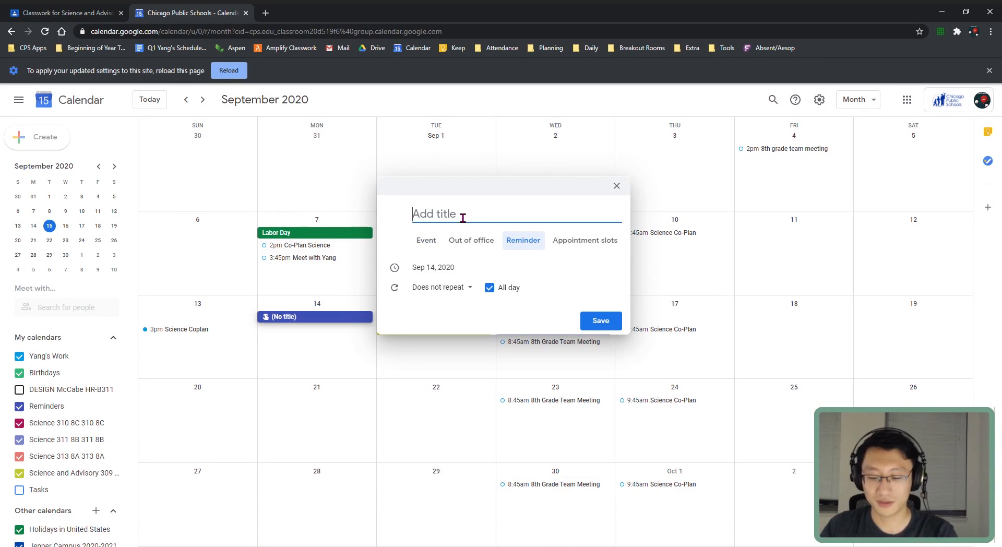
text(Do this)
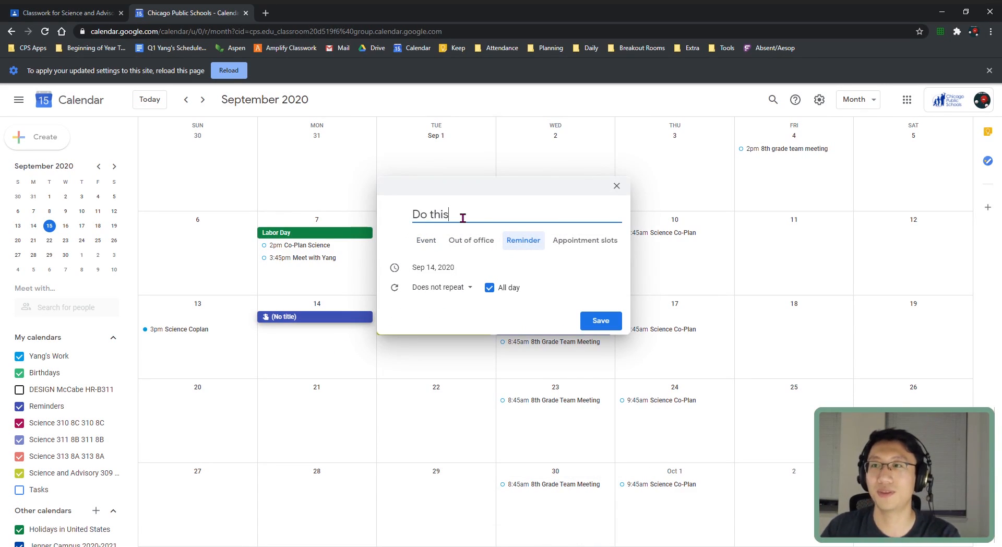
click(600, 321)
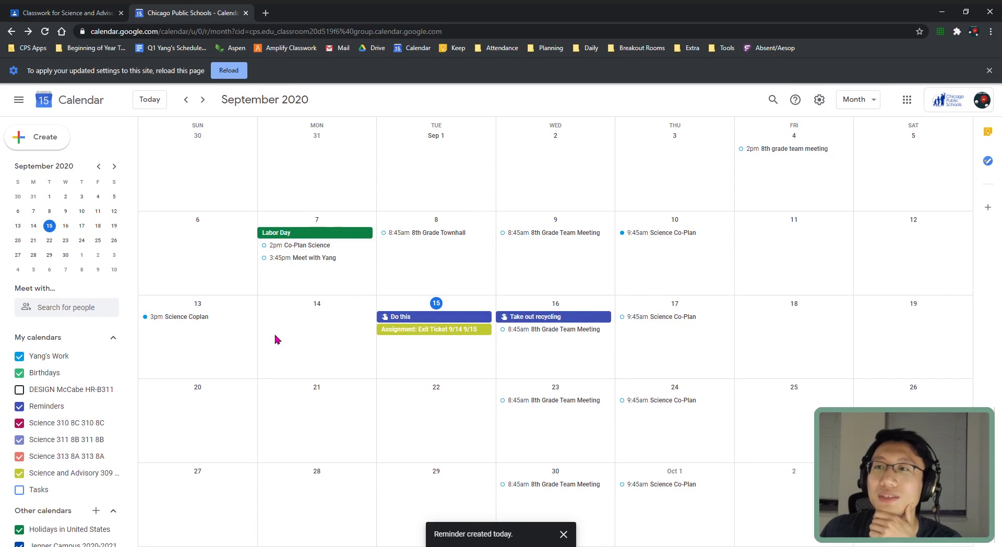